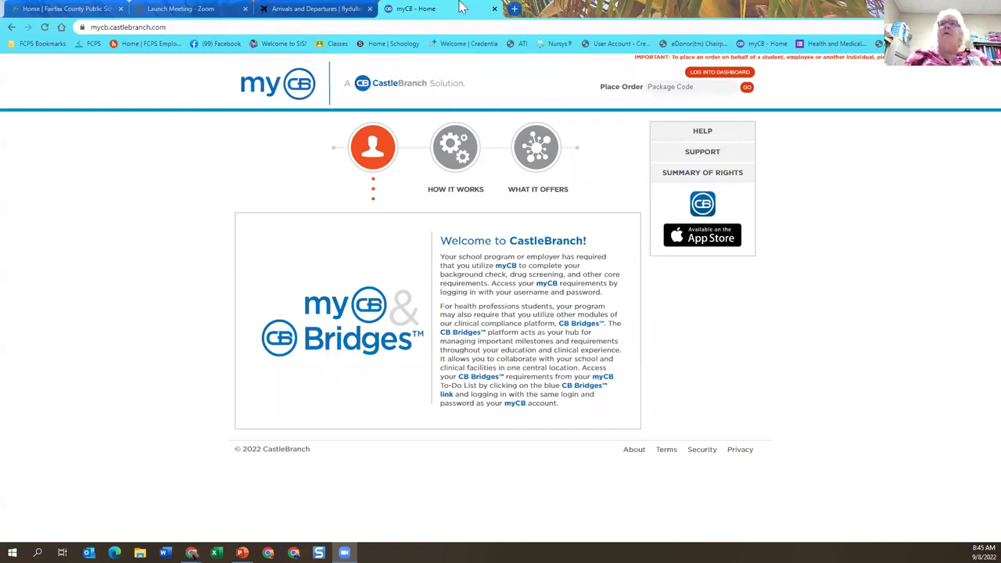
Step: Enter package code FC11 in the Place Order box, correcting the typo, and submit it
click(697, 87)
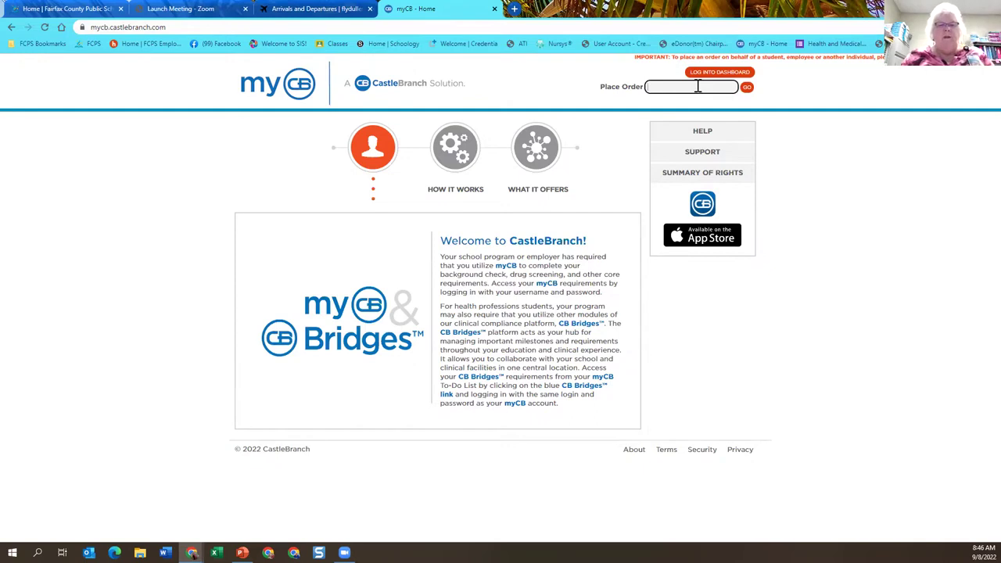
text(Fc11)
key(BackSpace)
key(BackSpace)
key(BackSpace)
key(BackSpace)
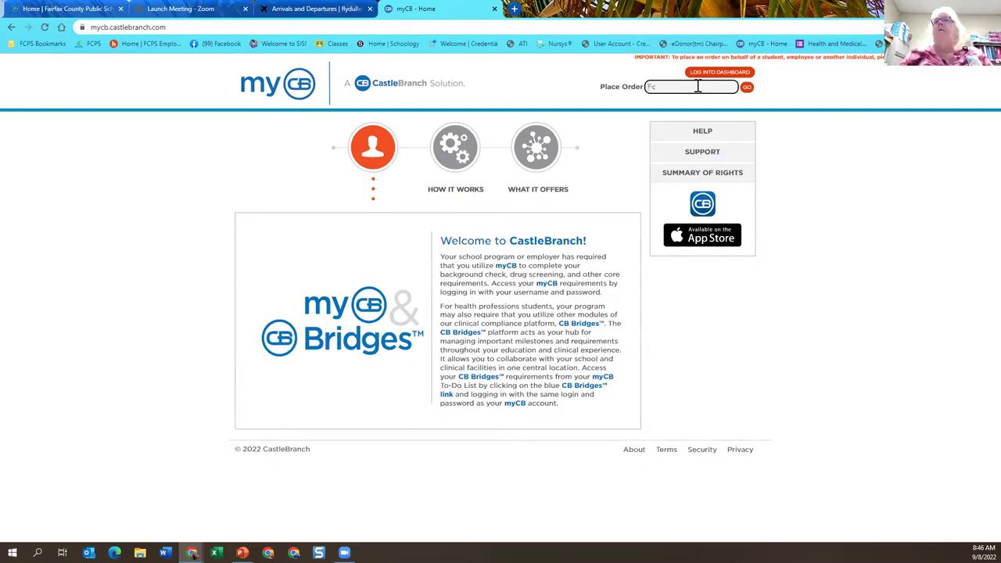
text(FC11)
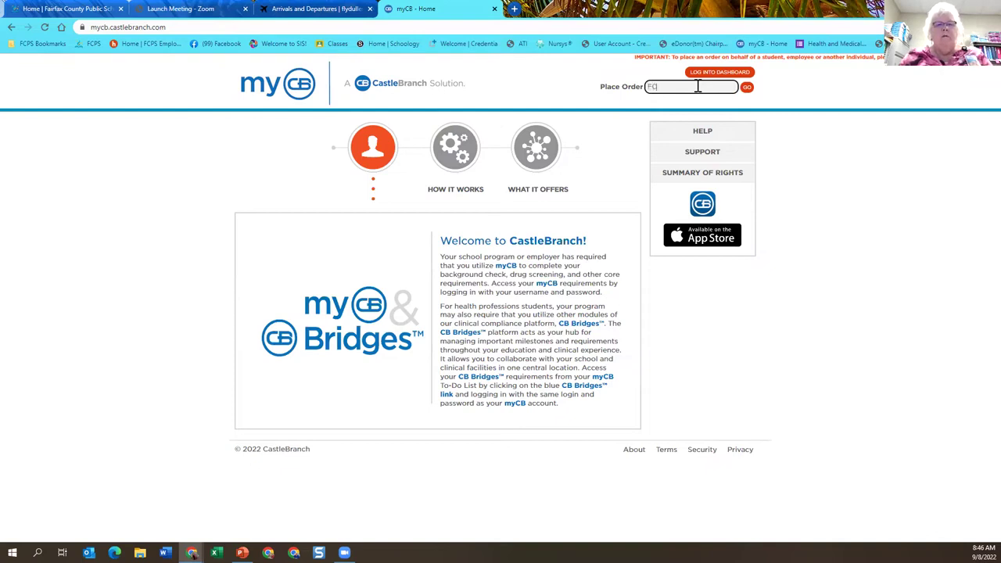
click(747, 90)
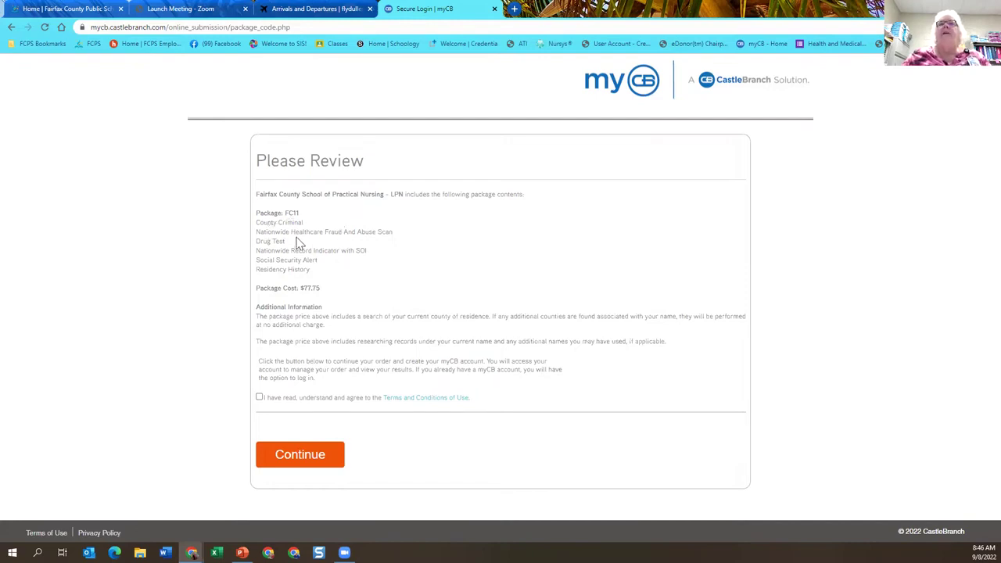
Step: Read over the FC11 package contents and $77.75 cost, then agree to the Terms and Conditions
drag(255, 241, 385, 293)
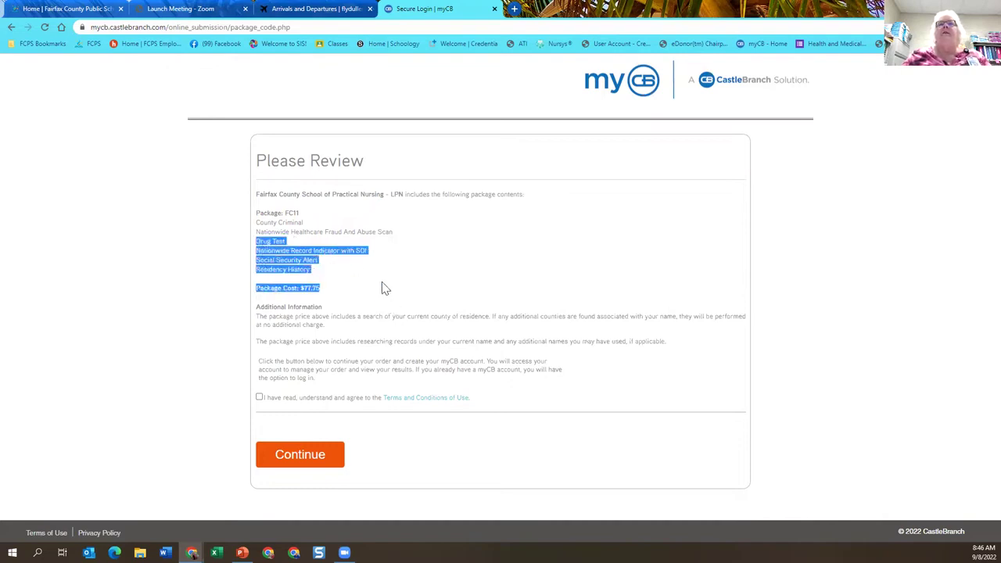
click(383, 287)
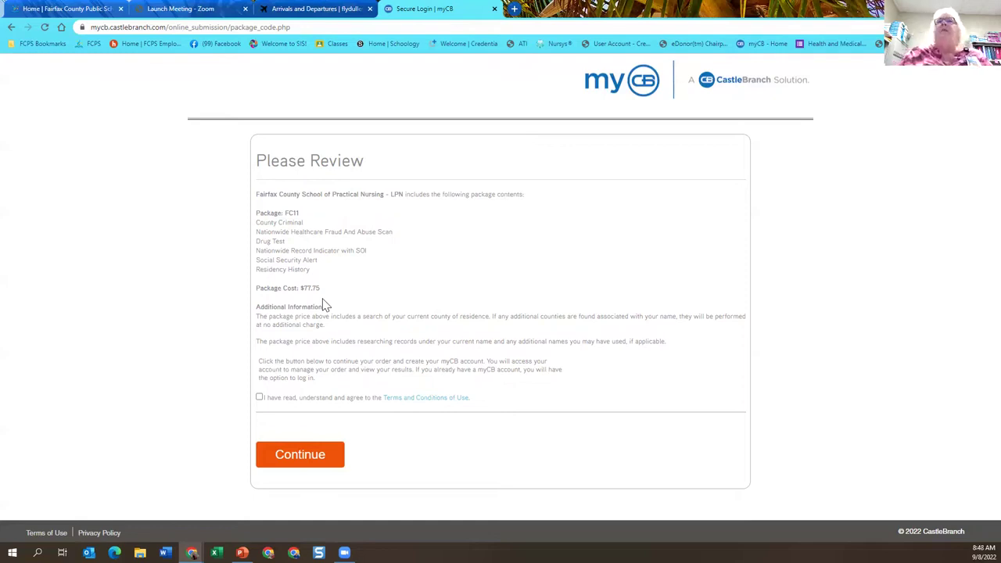
click(259, 398)
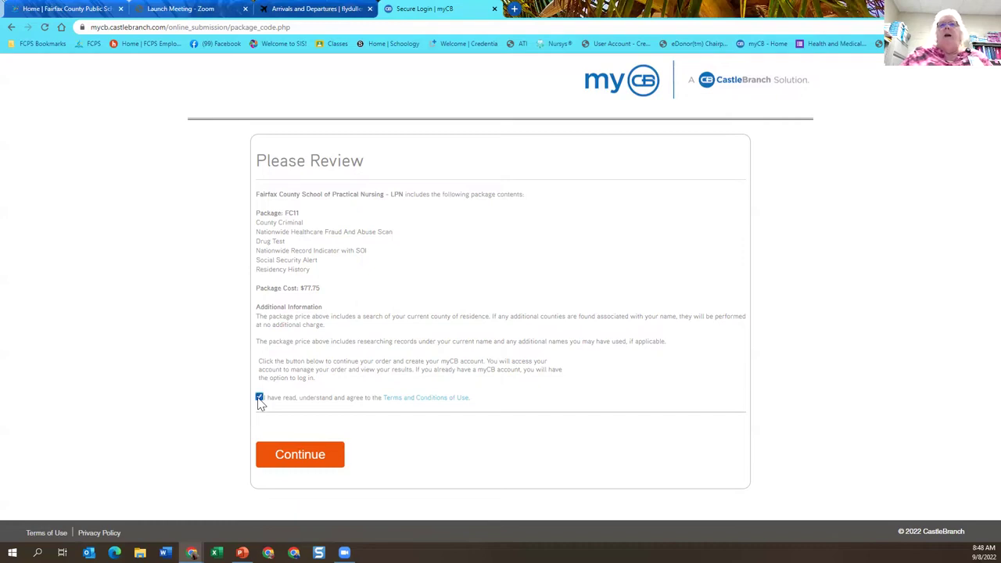
Step: Continue to the applicant information form and scroll down through its blank sections
click(298, 458)
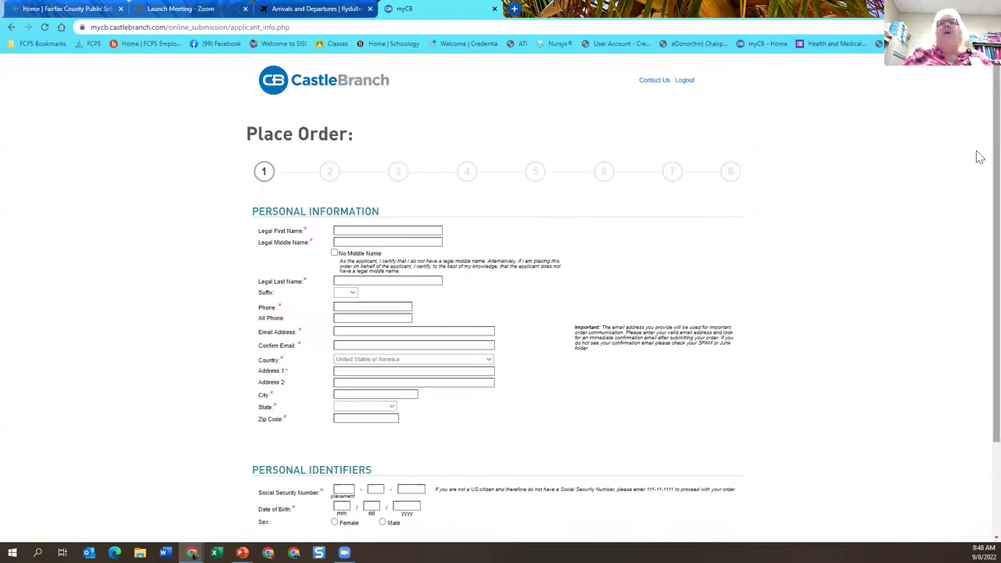
scroll(978, 175, down, 3)
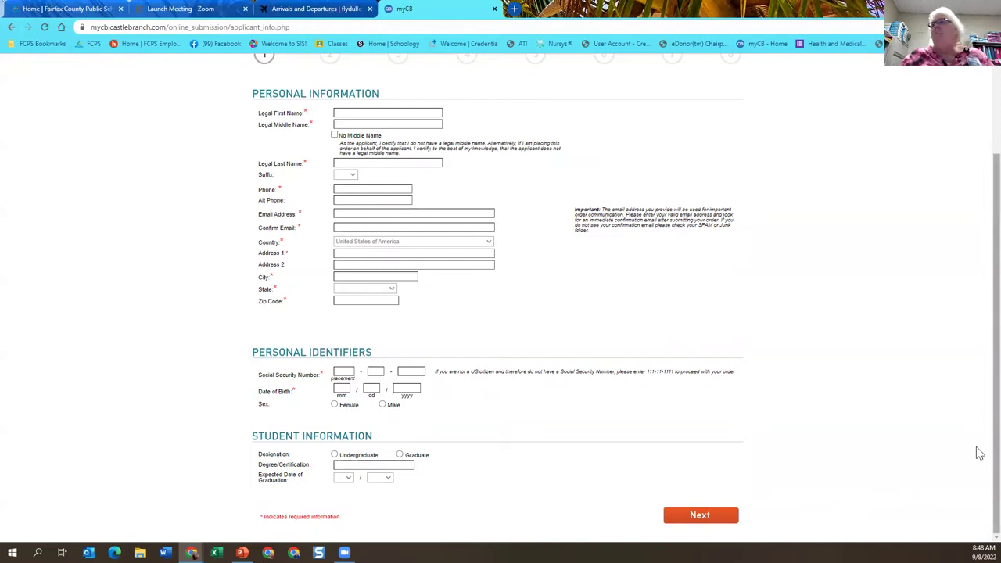
scroll(980, 445, up, 3)
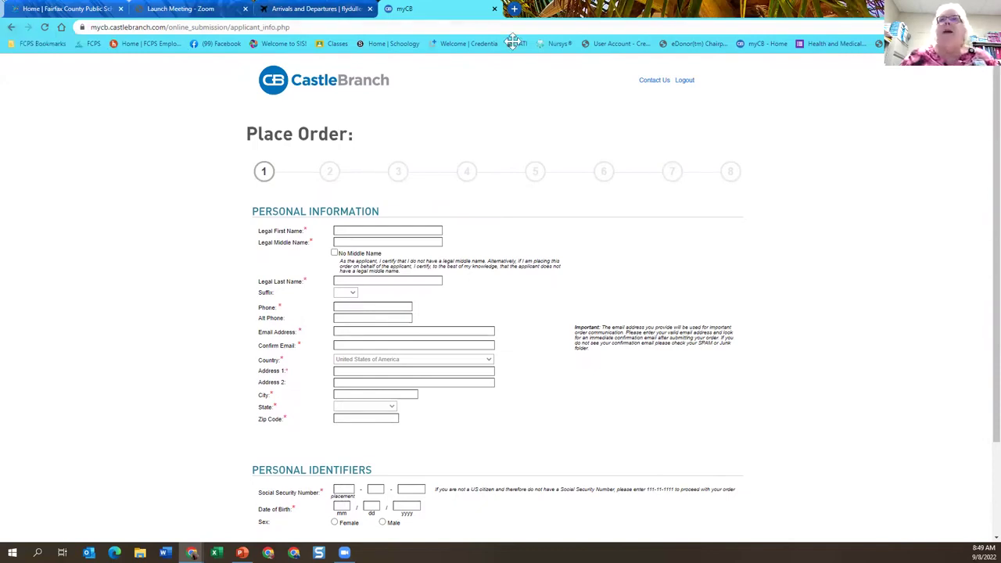
Step: Return to the myCB home page and submit package code FC11im, fixing the mistyped characters
click(752, 49)
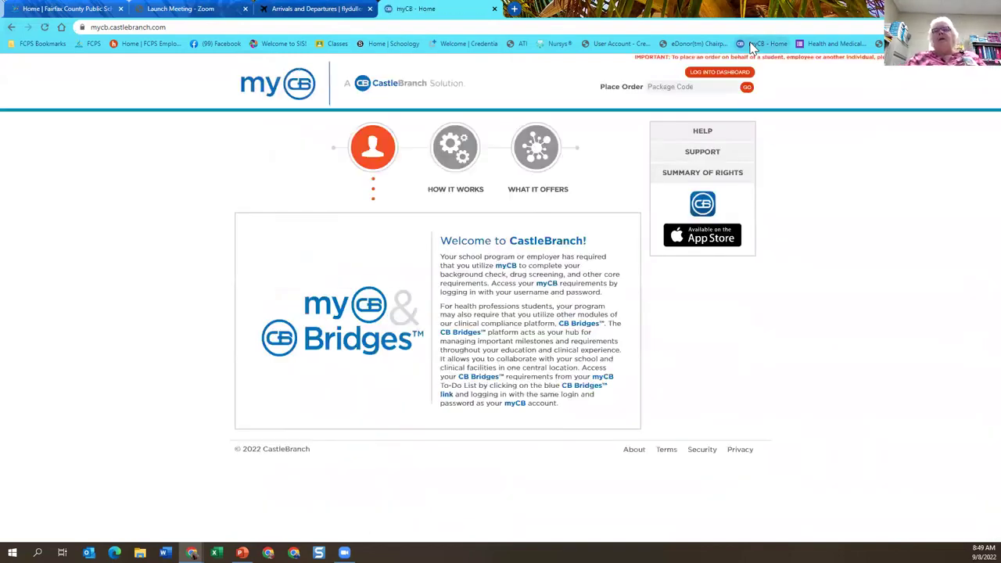
click(659, 87)
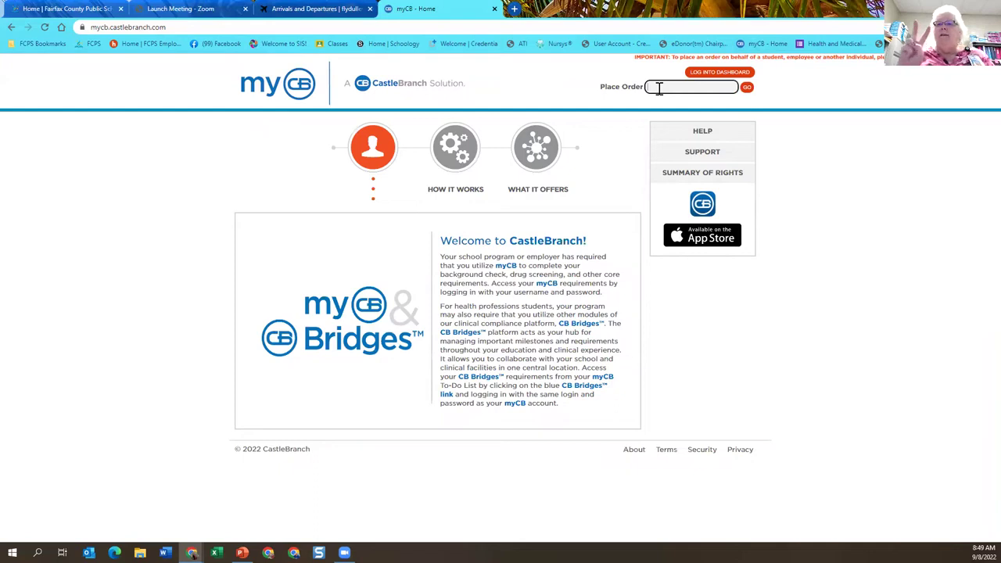
text(FM1)
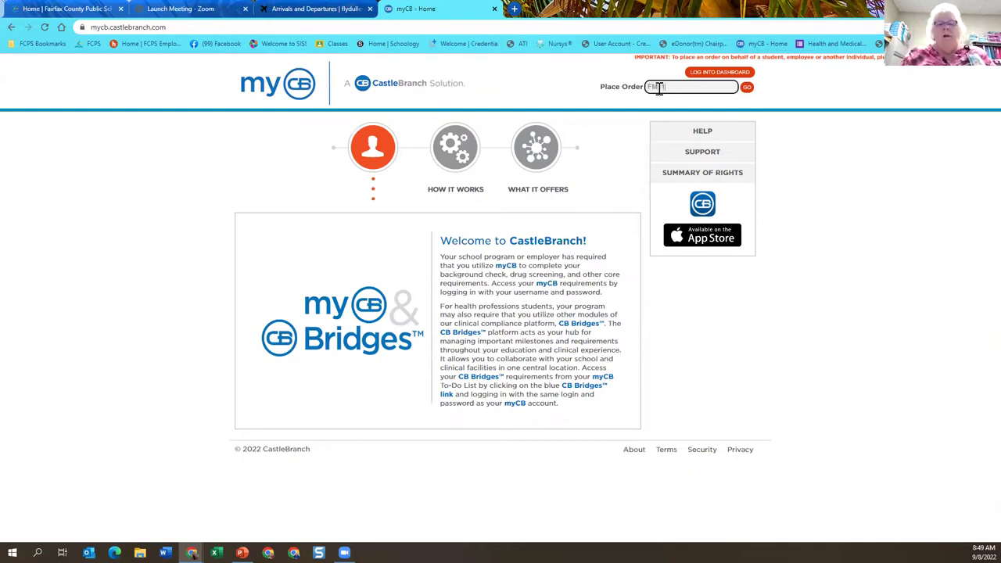
key(BackSpace)
key(BackSpace)
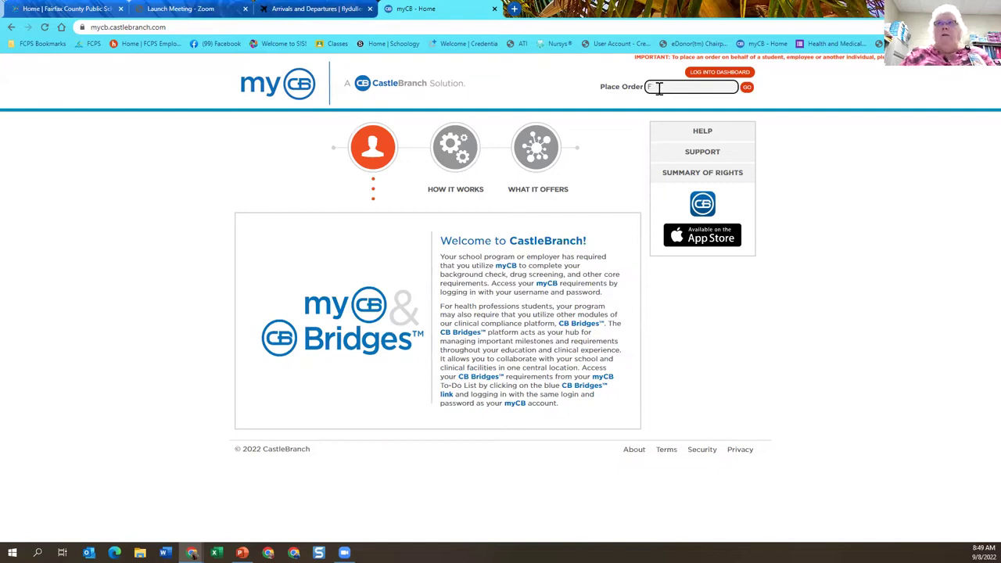
text(Cim)
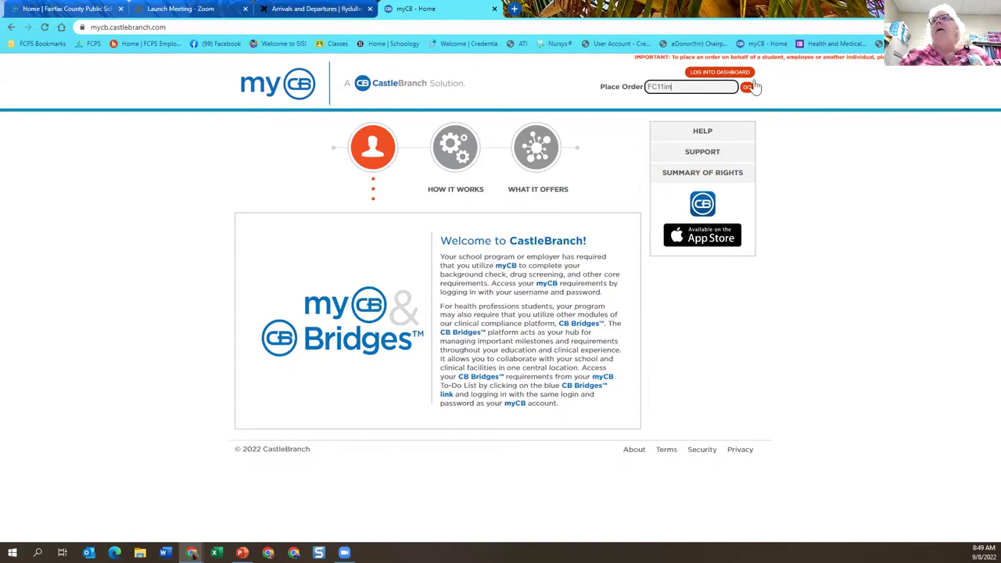
click(749, 89)
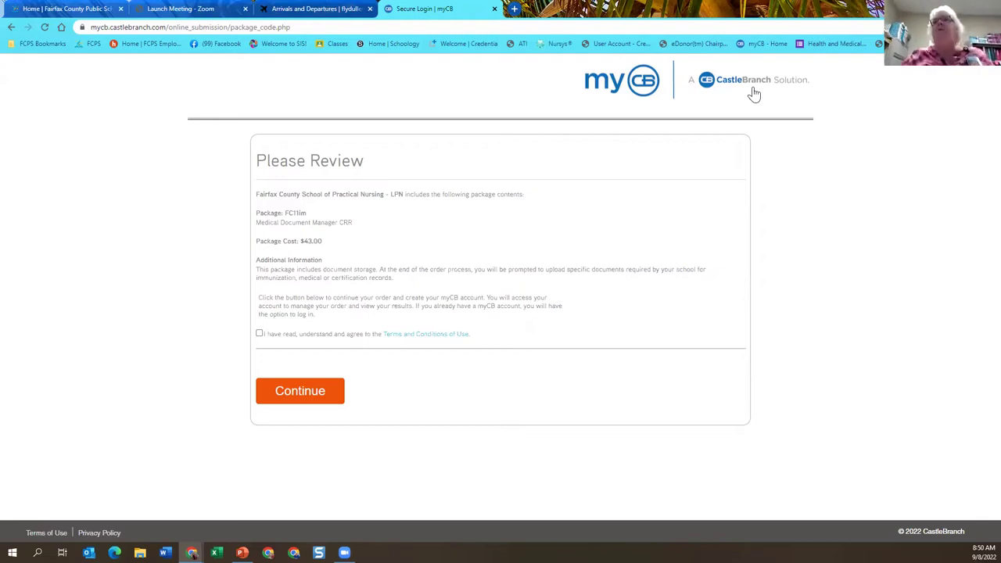
Step: Return to the myCB home page via the bookmark and select the empty Package Code field
click(745, 46)
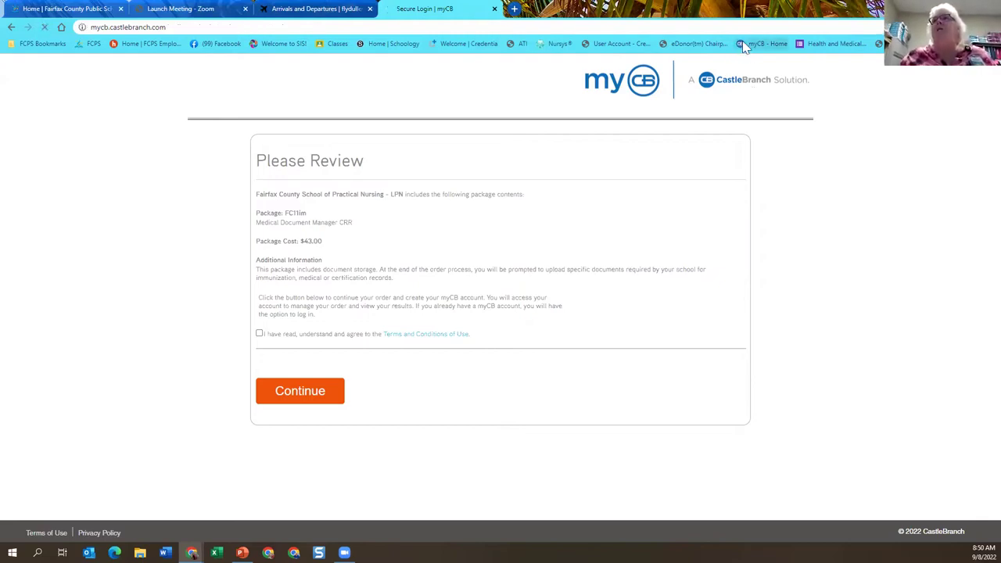
click(653, 87)
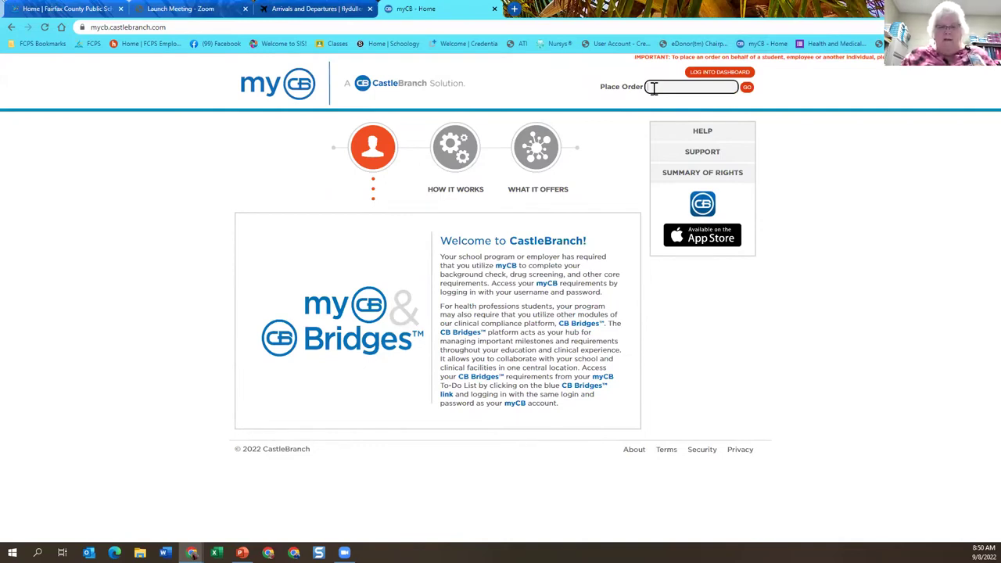
Step: Submit package code FJ06im and agree to its Terms and Conditions of Use
text(F06im)
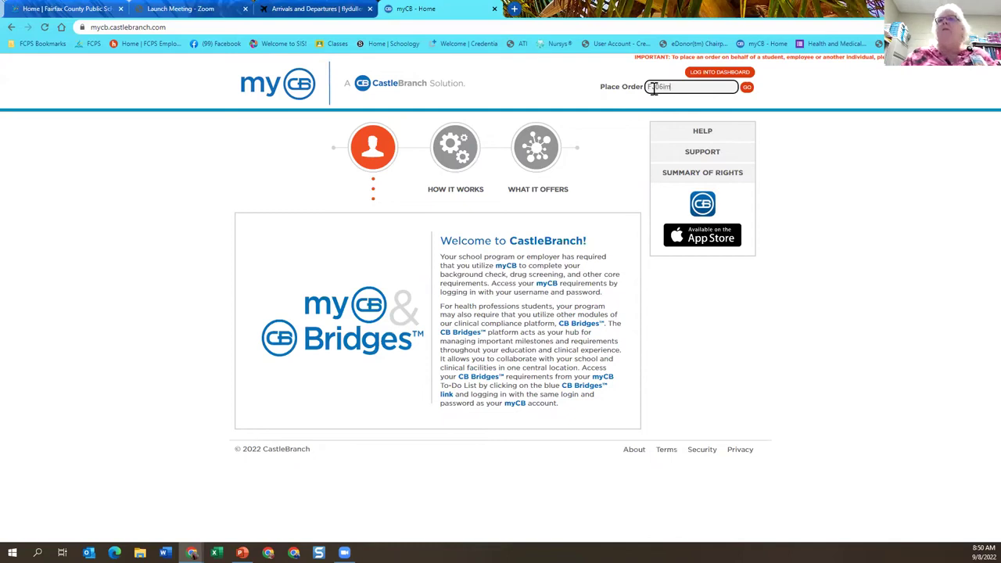
click(746, 88)
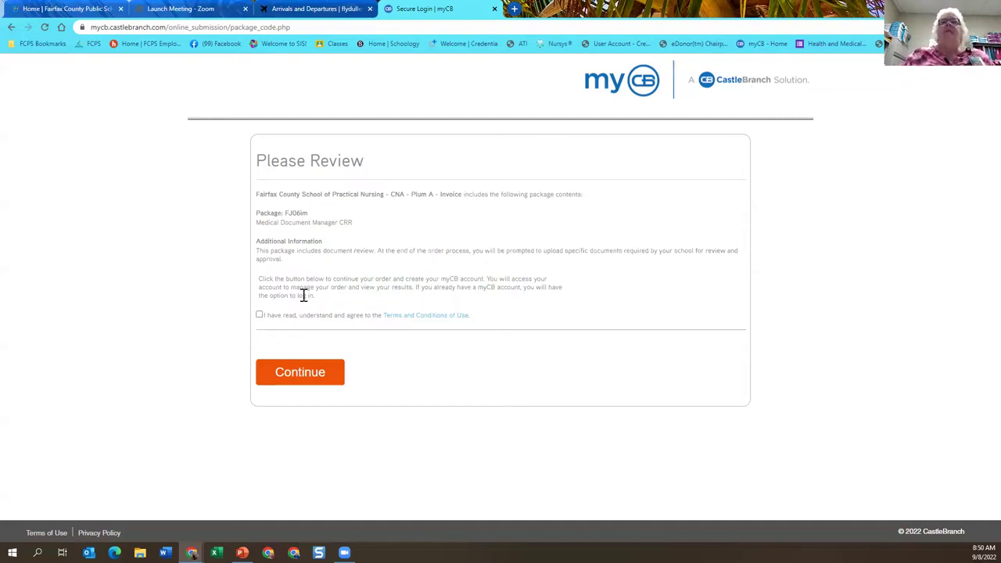
click(260, 316)
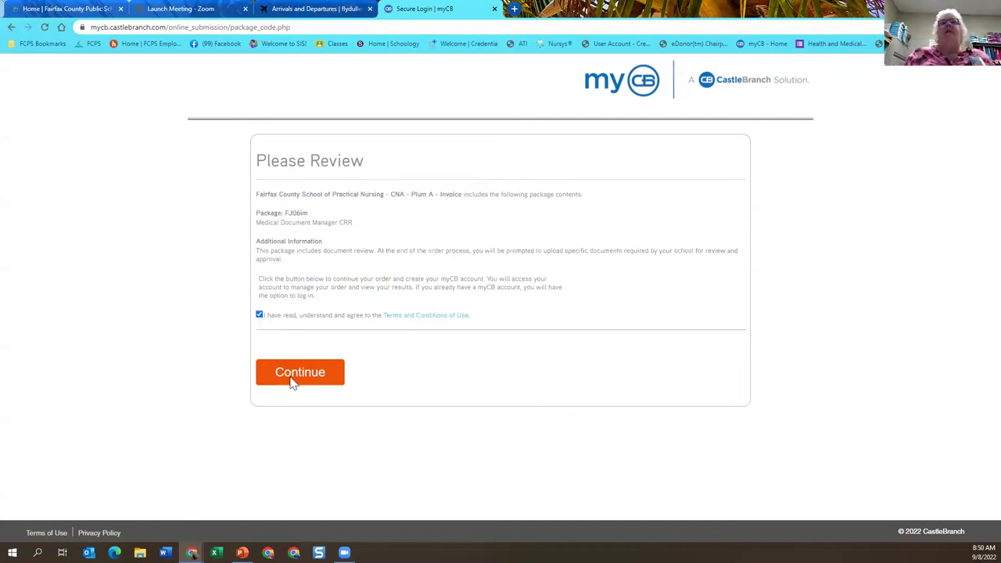
Step: Advance the CNA order to its PIN entry step, then go back to the myCB home page
click(294, 382)
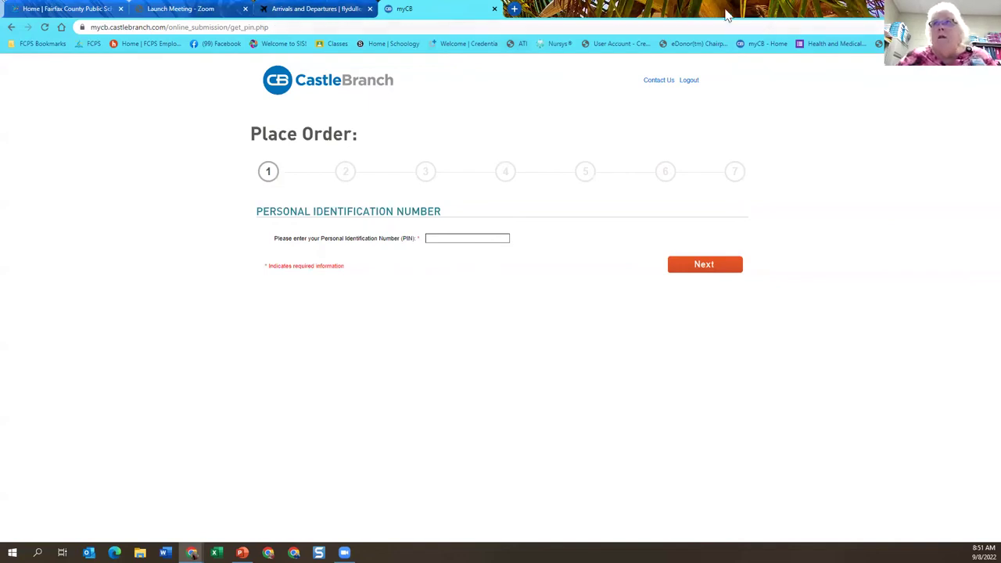
click(765, 44)
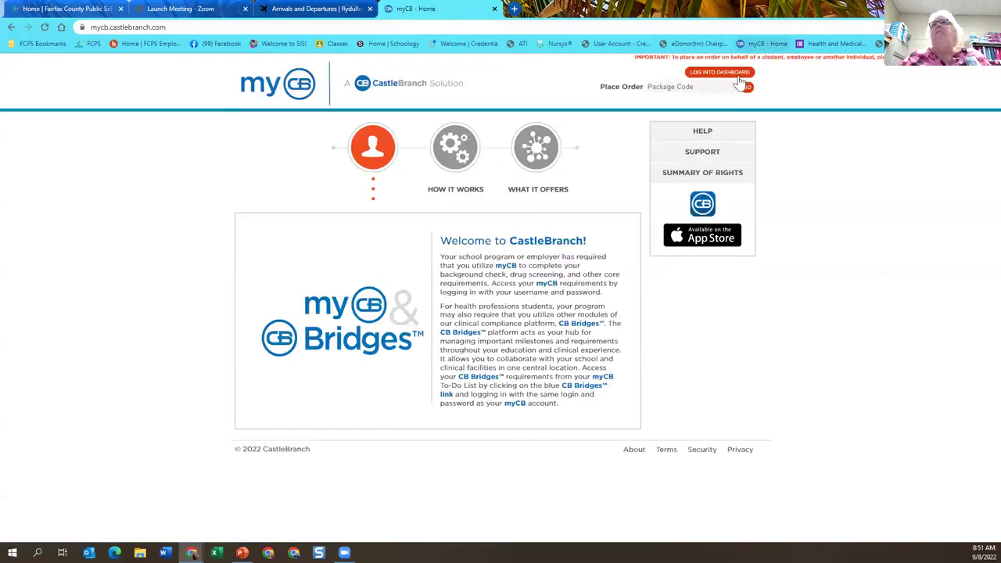
Step: Sign in through LOG INTO DASHBOARD to reach the CastleBranch account Home page
click(733, 74)
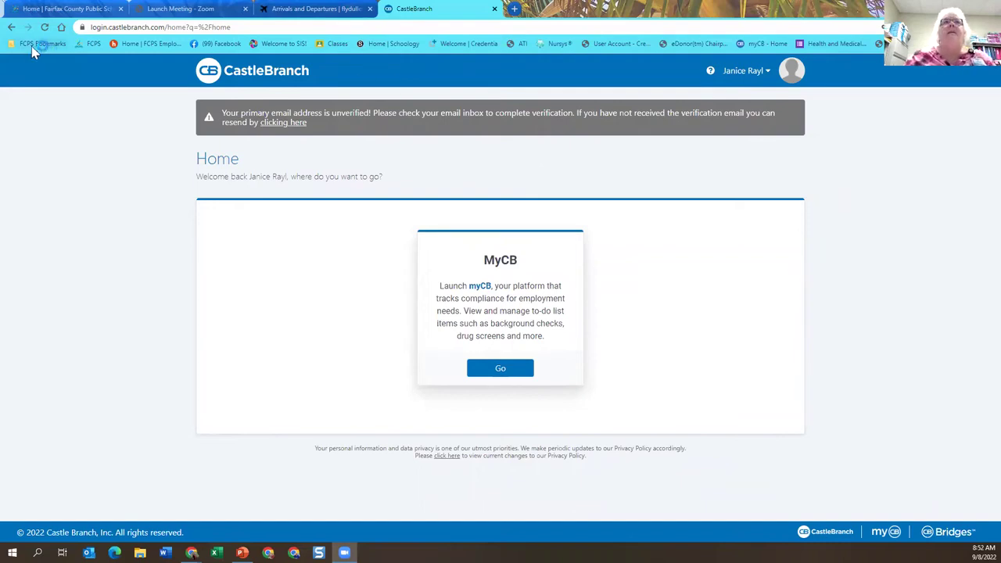
click(756, 45)
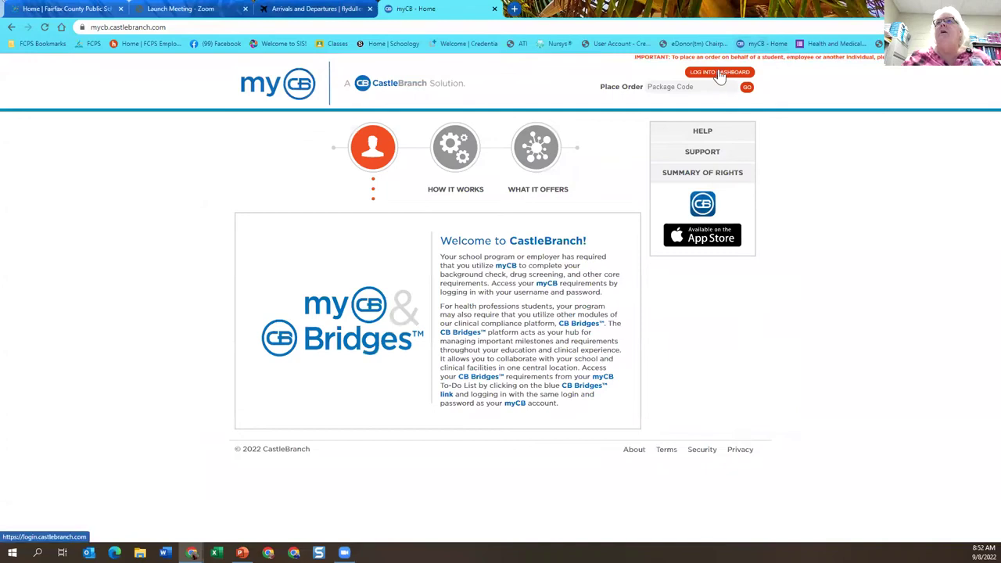
click(720, 74)
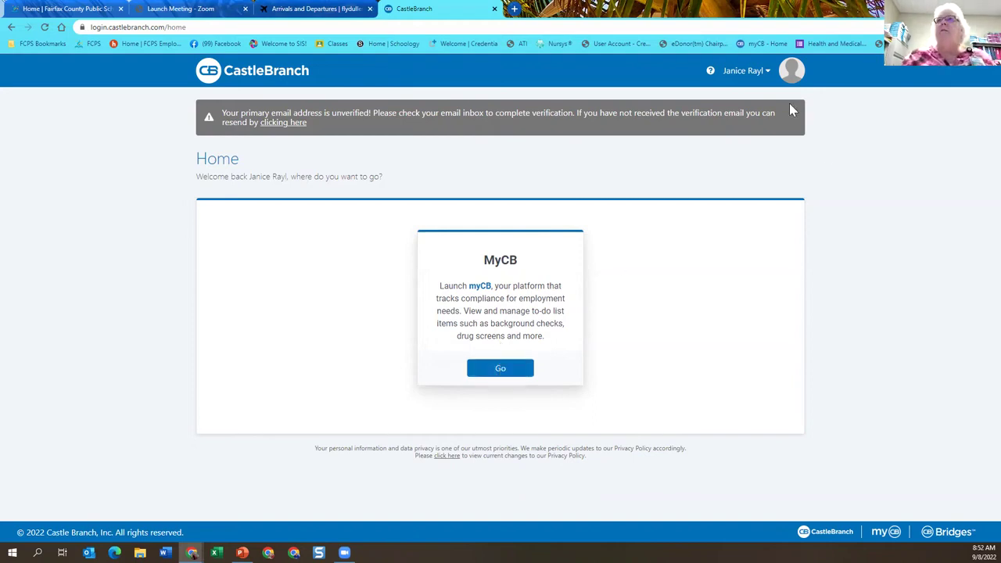
Step: Launch myCB from the MyCB card, expand Document Center, and open My Documents
click(514, 373)
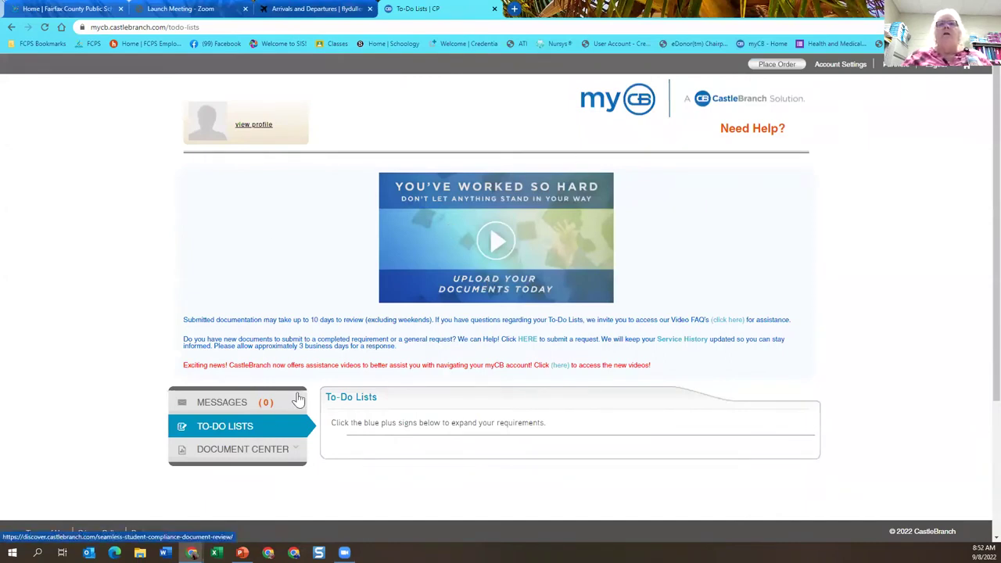
click(224, 435)
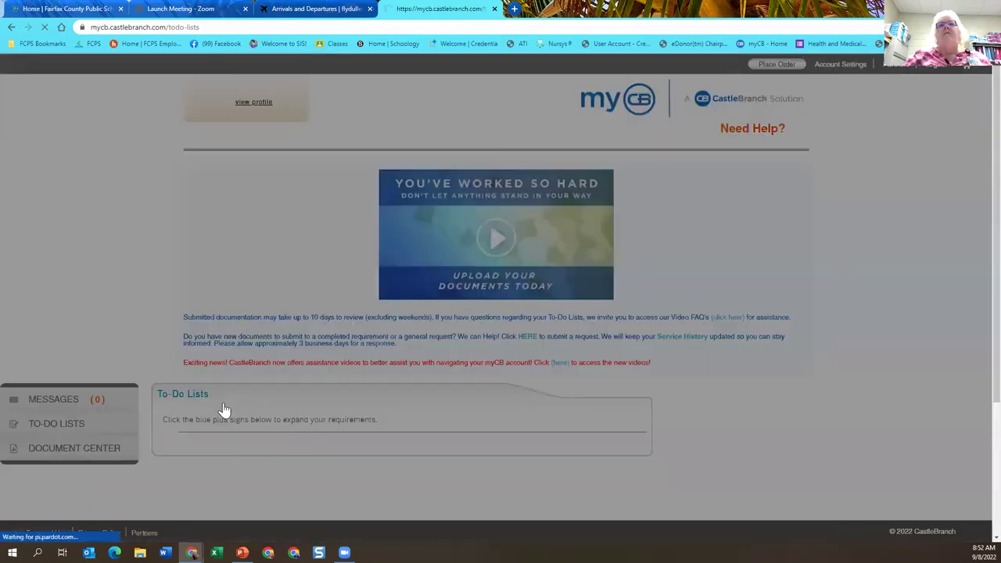
click(229, 451)
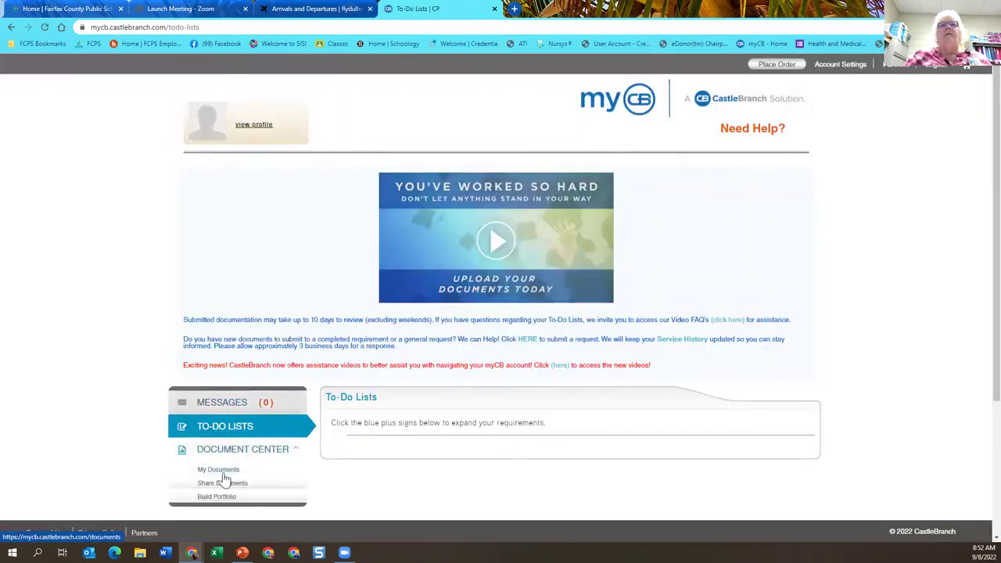
click(222, 472)
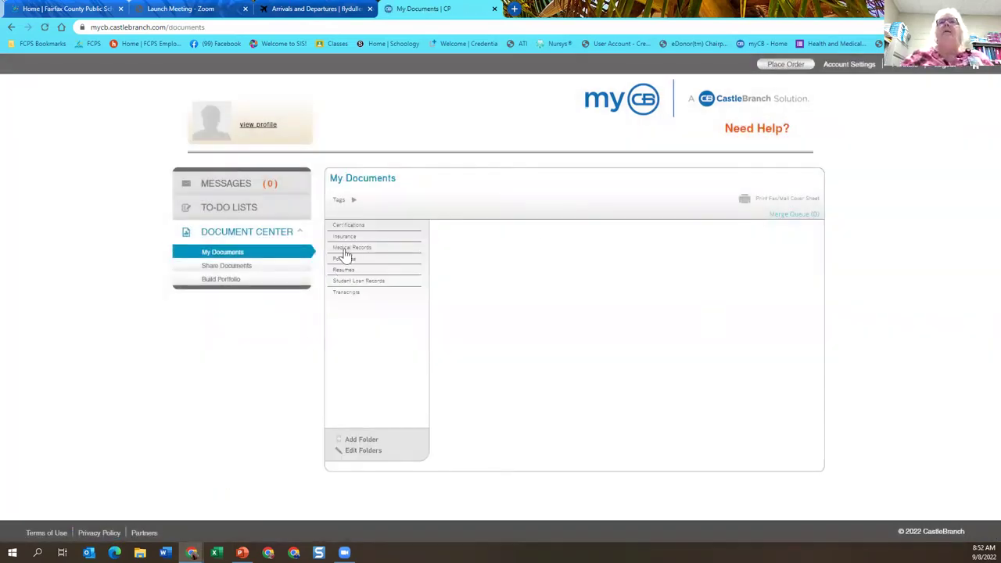
Step: Open the empty Medical Records folder and bring up Upload File, cancelling the file chooser
click(345, 249)
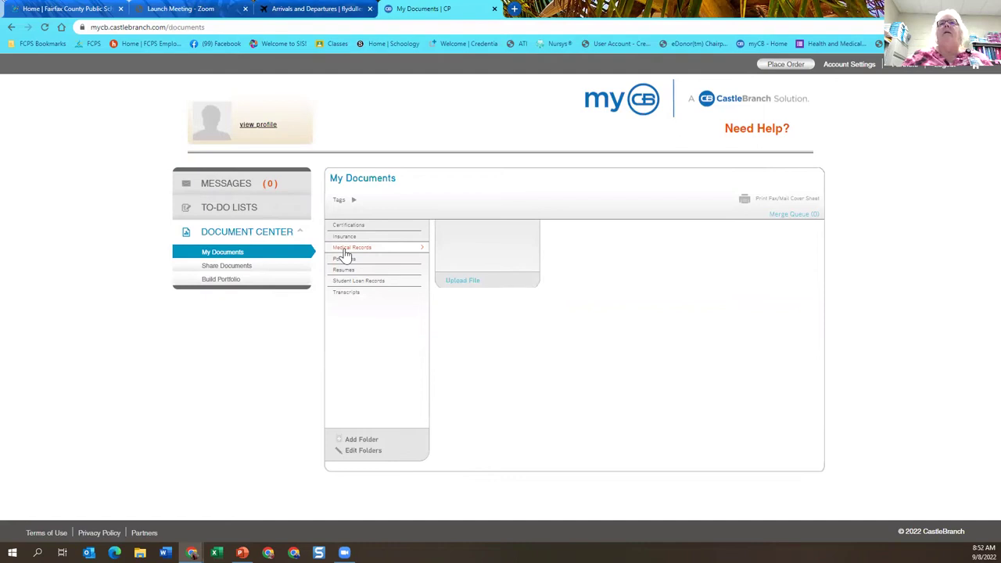
click(466, 284)
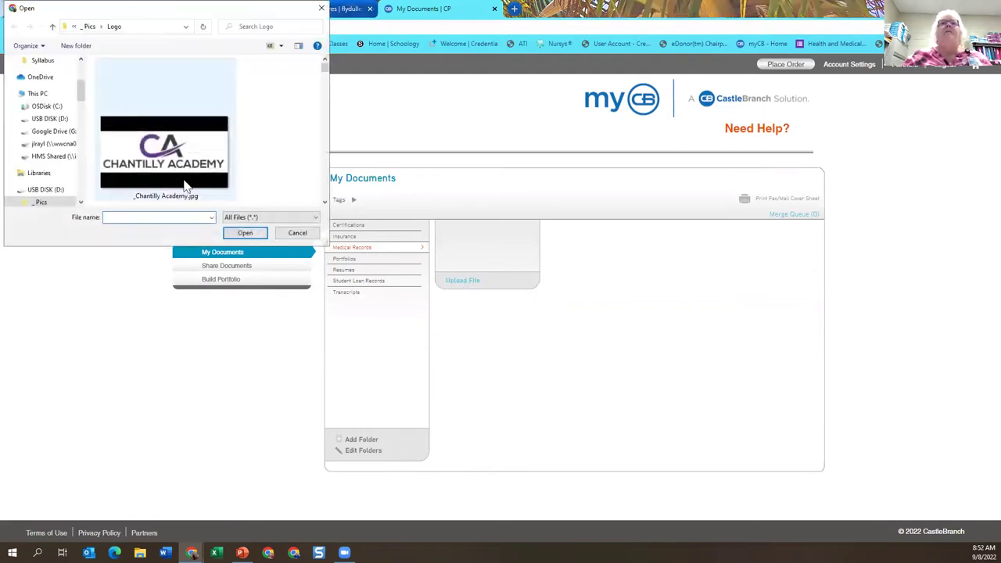
click(296, 233)
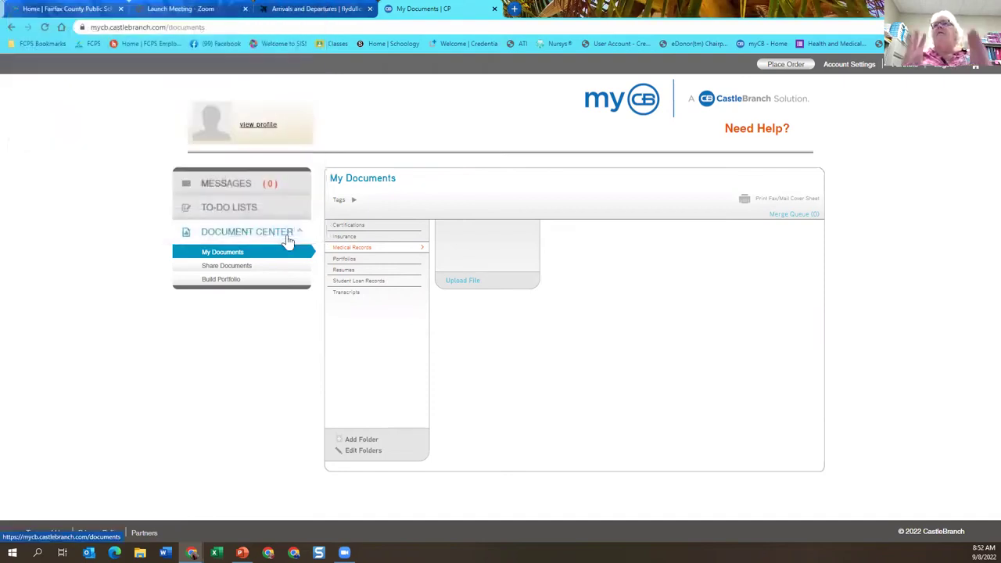